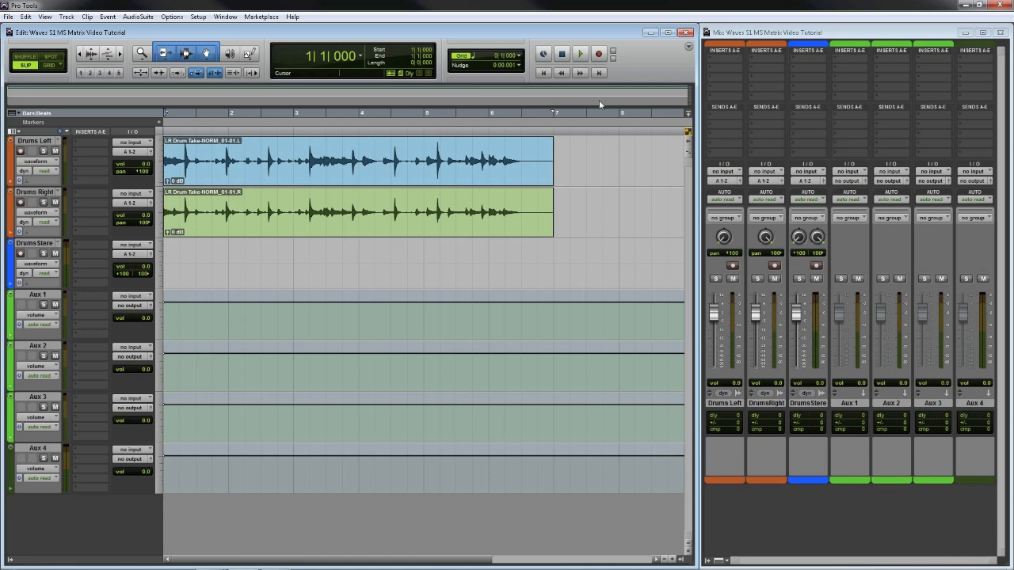
- Audition the drum clips, then select both the Drums Left and Drums Right clips
{"action": "left_click", "coordinate": [580, 54]}
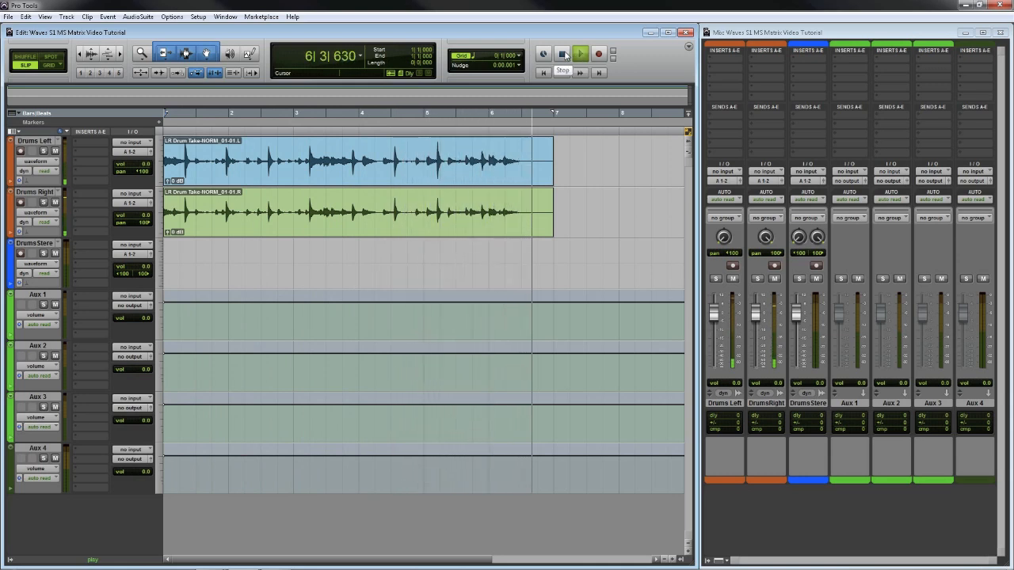
{"action": "left_click", "coordinate": [564, 55]}
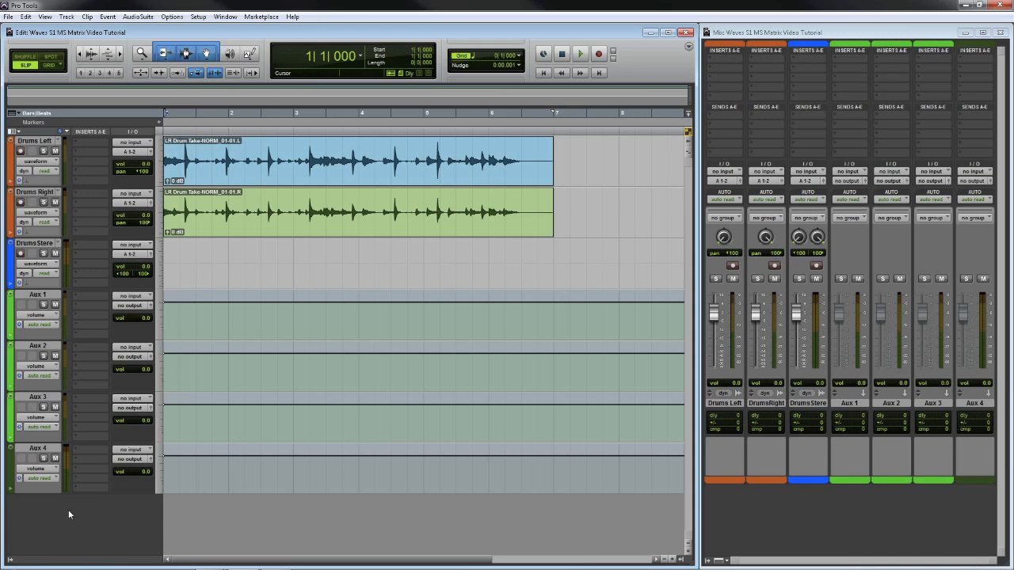
{"action": "left_click", "coordinate": [239, 180]}
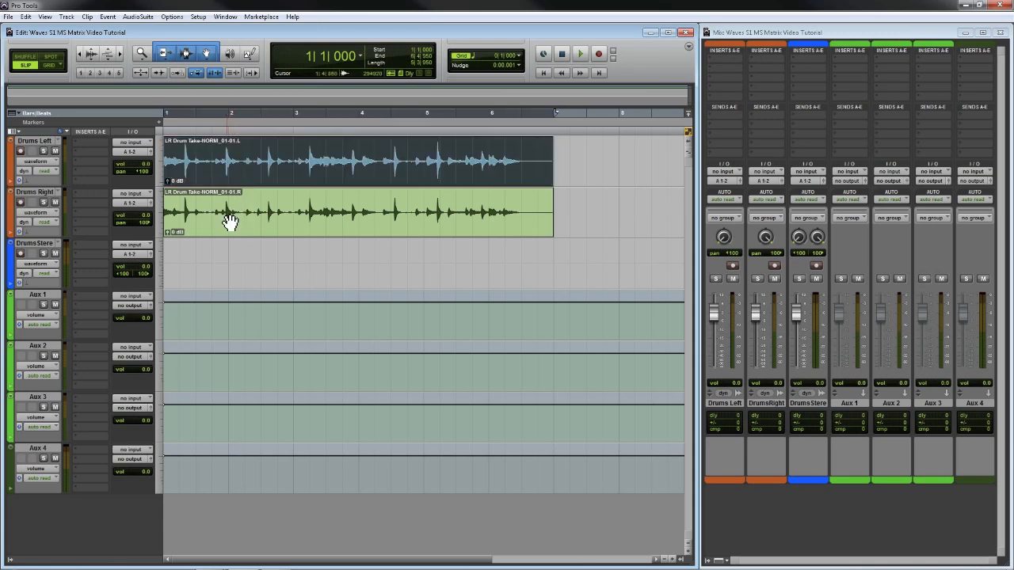
{"action": "left_click", "coordinate": [229, 234], "text": "shift"}
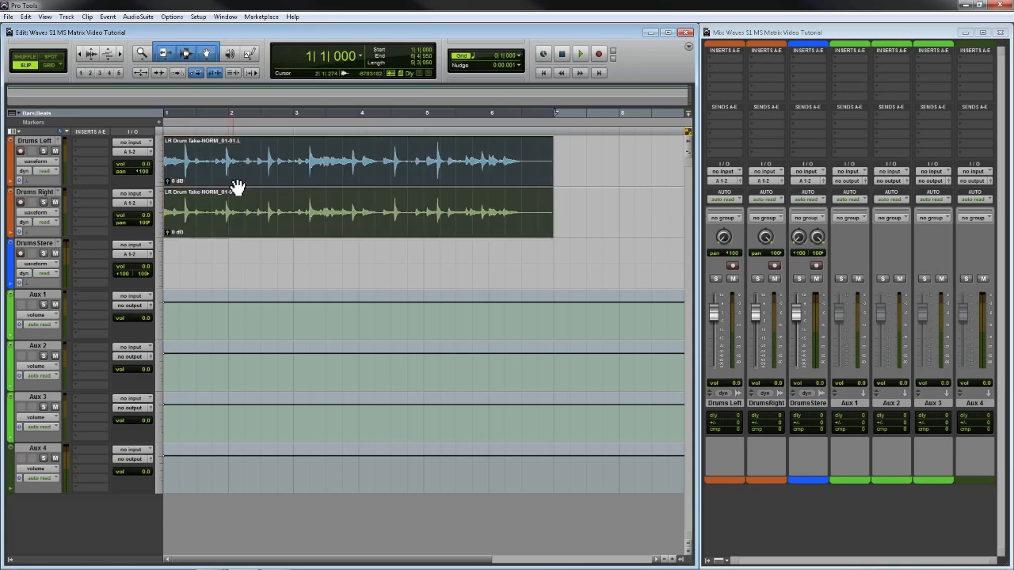
- Drag both clips onto the Drums Stereo track as the stereo clip LR Drum Take-NORM_01-01
{"action": "left_click_drag", "start_coordinate": [232, 194], "coordinate": [179, 271]}
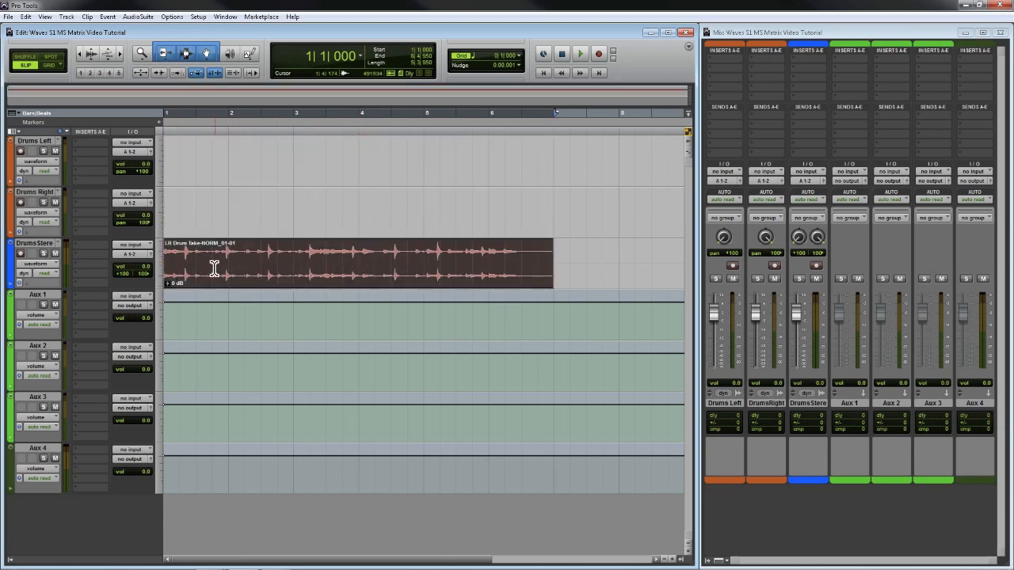
{"action": "left_click_drag", "start_coordinate": [188, 281], "coordinate": [177, 182]}
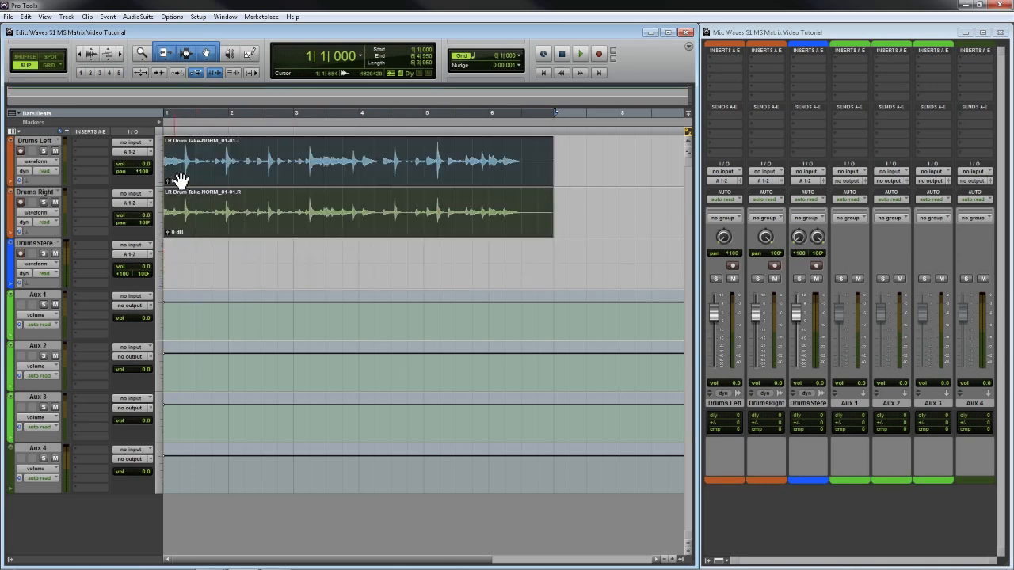
{"action": "left_click_drag", "start_coordinate": [170, 245], "coordinate": [165, 267]}
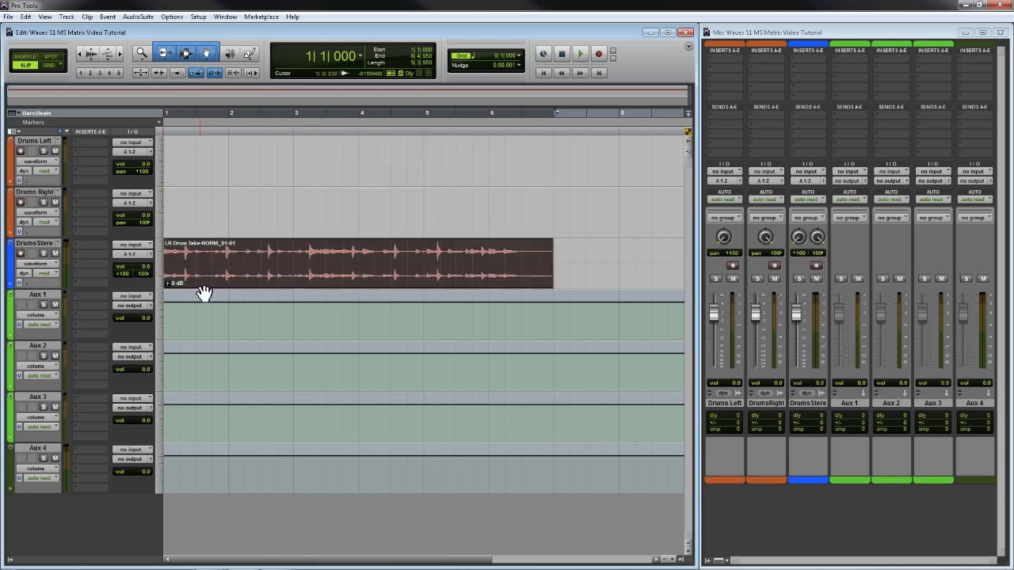
- Insert the Sound Field S1 MS Matrix (stereo) plug-in on the Drums Stereo track
{"action": "left_click", "coordinate": [92, 246]}
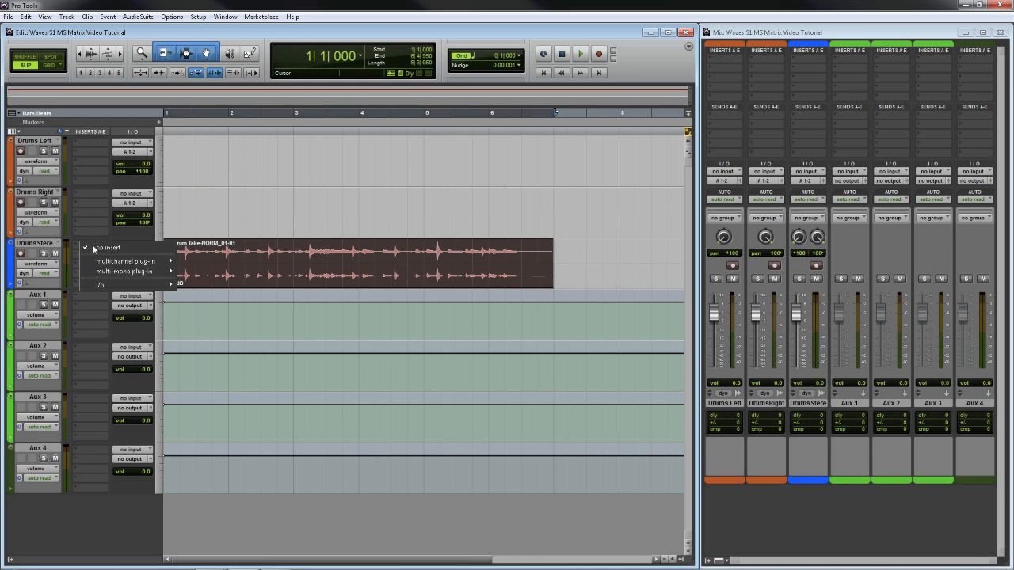
{"action": "mouse_move", "coordinate": [116, 264]}
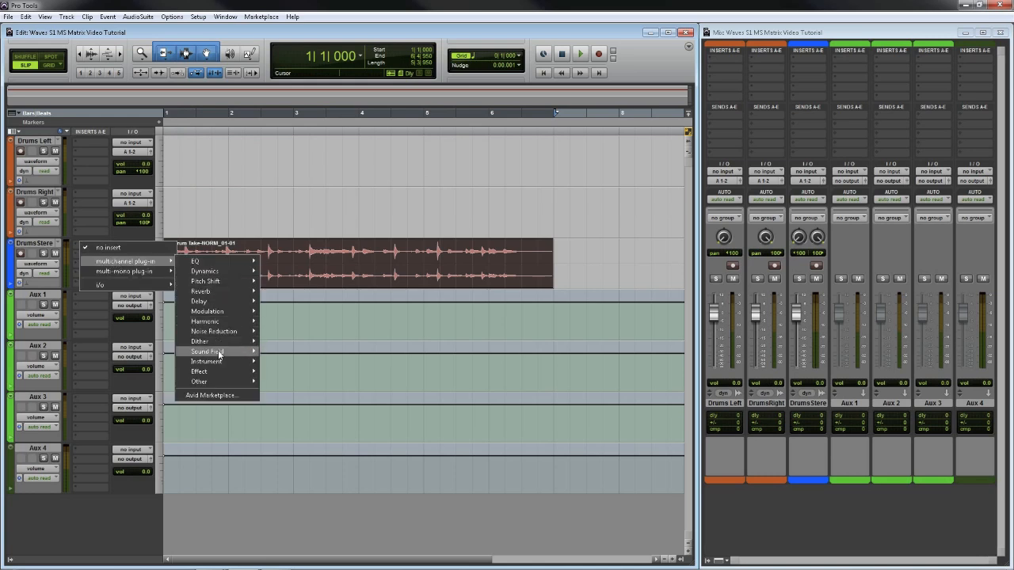
{"action": "mouse_move", "coordinate": [219, 353]}
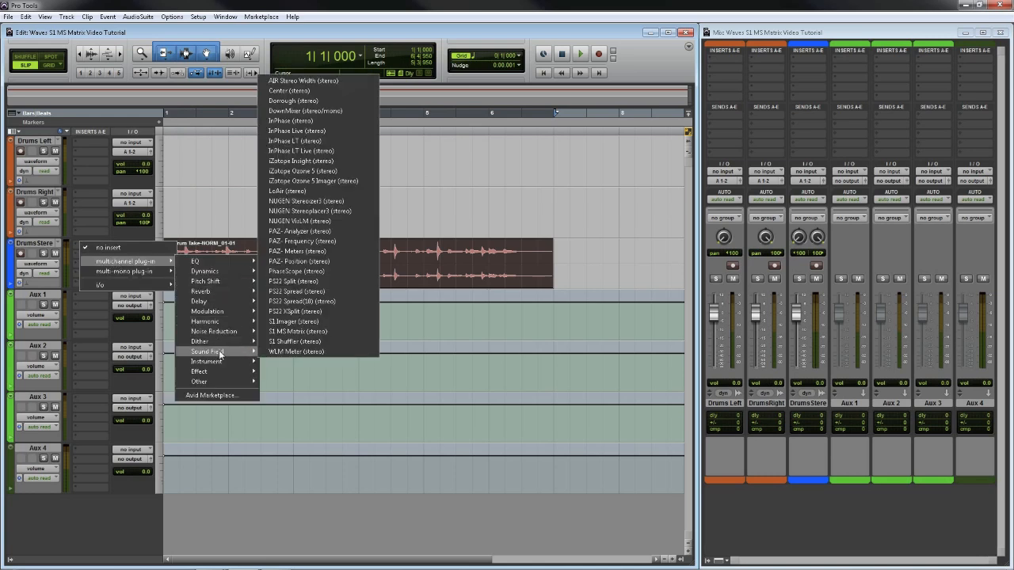
{"action": "left_click", "coordinate": [310, 332]}
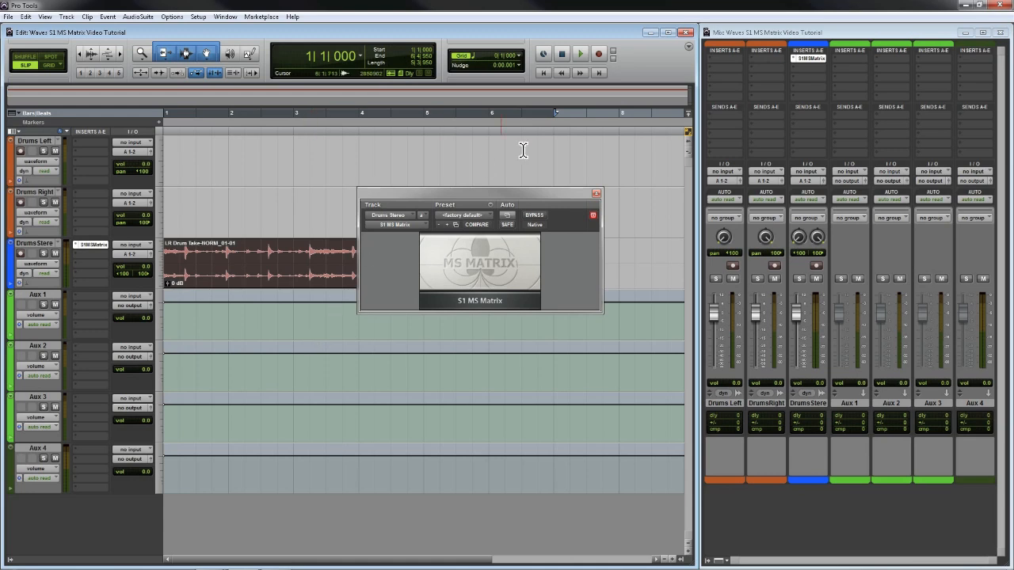
- Play the drums while toggling S1 MS Matrix bypass on and off, then stop and close its window
{"action": "left_click", "coordinate": [581, 53]}
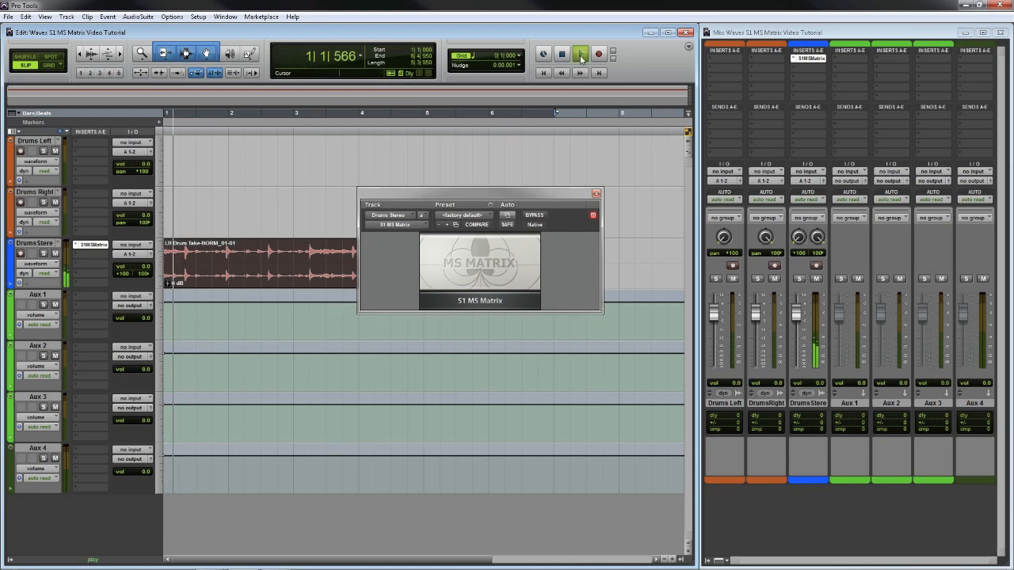
{"action": "left_click", "coordinate": [535, 216]}
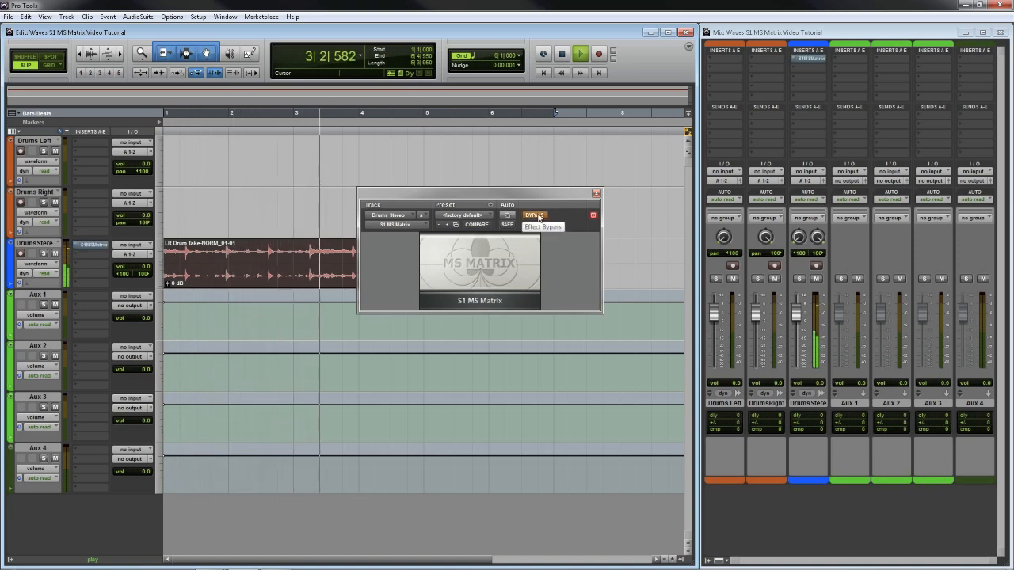
{"action": "left_click", "coordinate": [538, 216]}
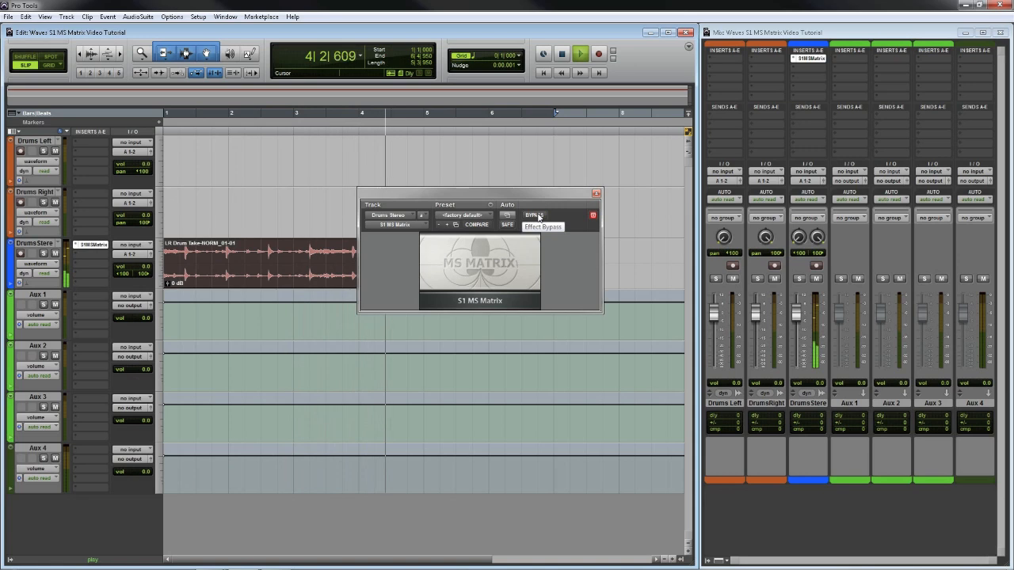
{"action": "left_click", "coordinate": [538, 216]}
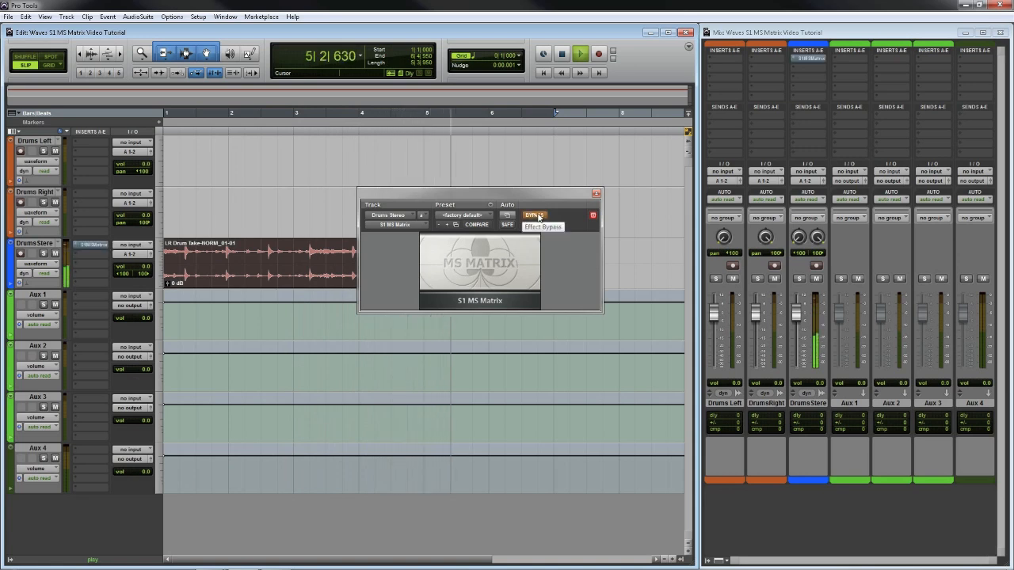
{"action": "left_click", "coordinate": [538, 216]}
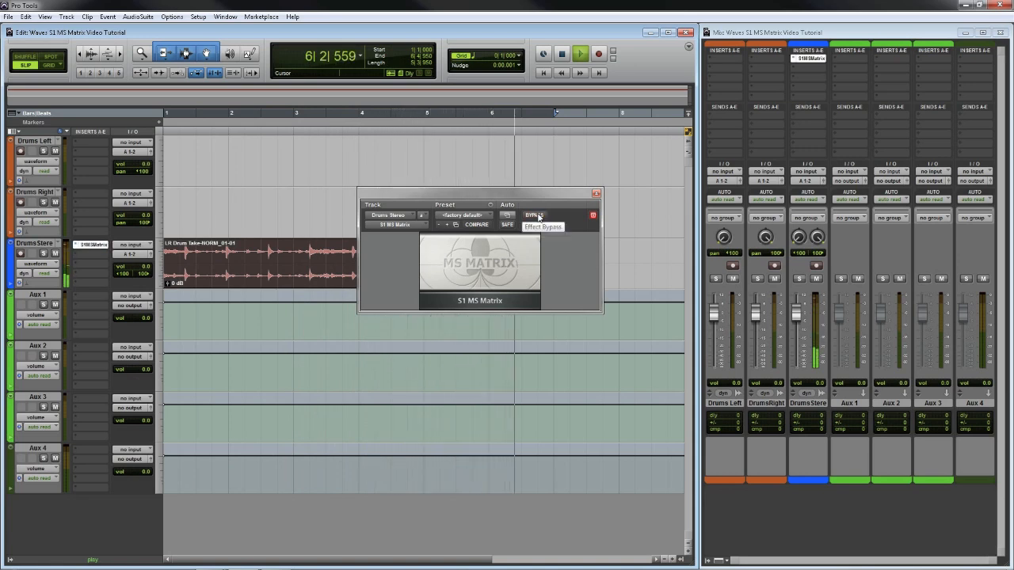
{"action": "left_click", "coordinate": [561, 55]}
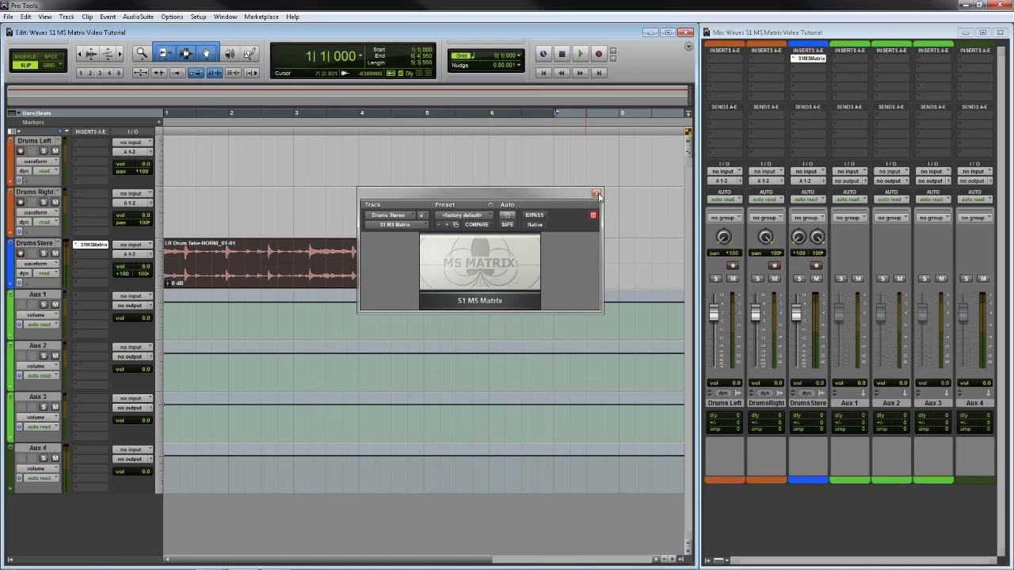
{"action": "left_click", "coordinate": [598, 195]}
- Route the Drums Stereo track's output to Bus 1-2
{"action": "left_click", "coordinate": [132, 254]}
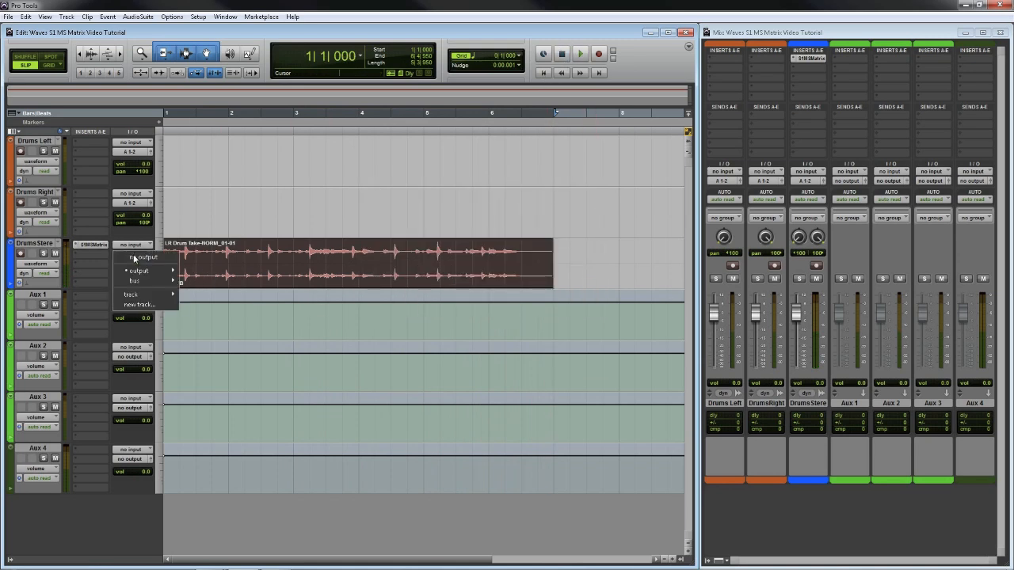
{"action": "mouse_move", "coordinate": [144, 282]}
{"action": "left_click", "coordinate": [230, 282]}
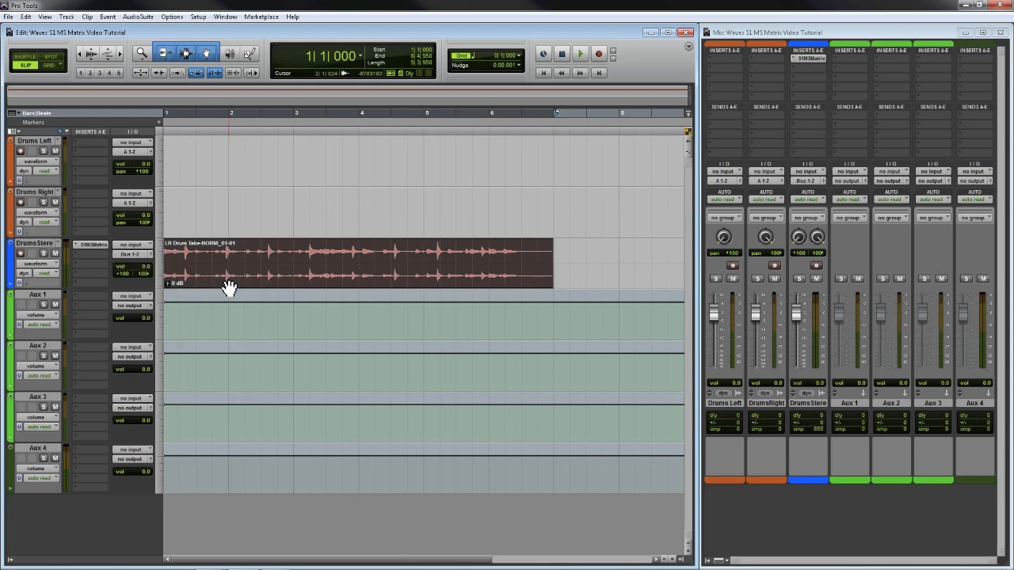
- Rename Bus 1-2 to MS Matrix
{"action": "right_click", "coordinate": [135, 258]}
{"action": "left_click", "coordinate": [152, 270]}
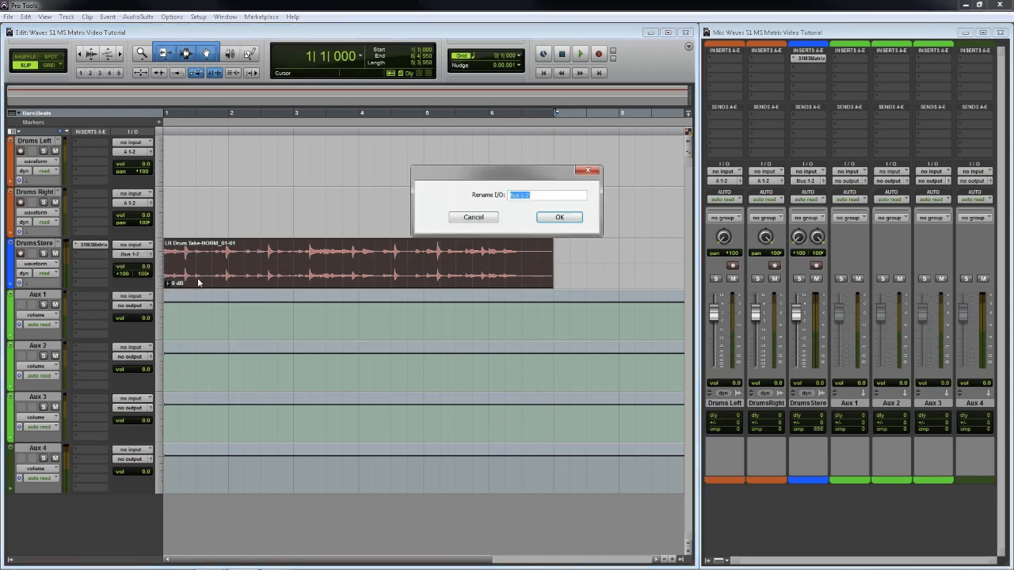
{"action": "type", "text": "MS Matrix"}
{"action": "key", "text": "Return"}
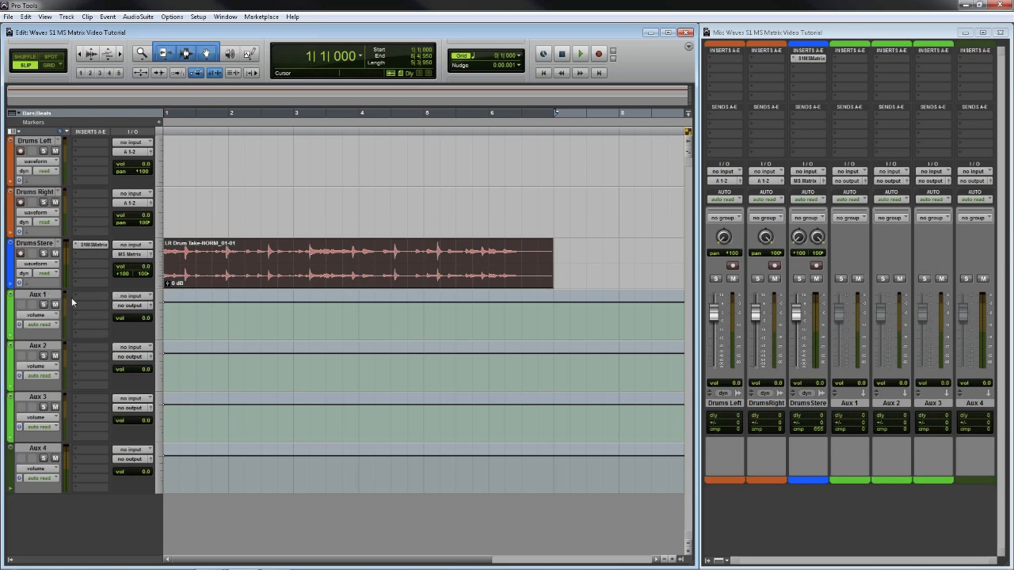
- Name Aux 1 through Aux 4 in turn Mid, Left, Right and MS Sum
{"action": "double_click", "coordinate": [37, 295]}
{"action": "type", "text": "M"}
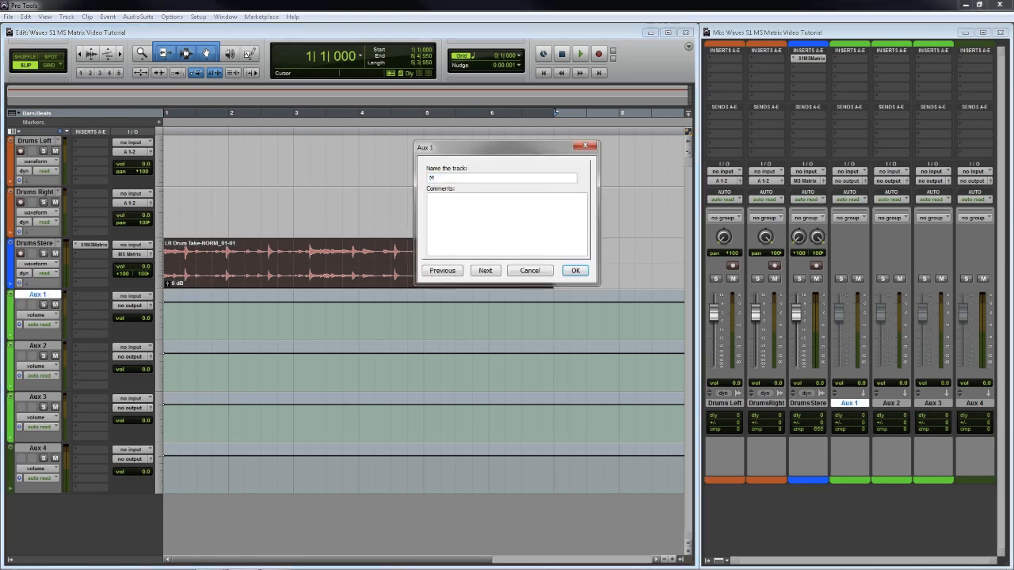
{"action": "type", "text": "id"}
{"action": "left_click", "coordinate": [485, 271]}
{"action": "type", "text": "Le"}
{"action": "left_click", "coordinate": [487, 271]}
{"action": "type", "text": "Ri"}
{"action": "left_click", "coordinate": [487, 271]}
{"action": "type", "text": "MS"}
{"action": "left_click", "coordinate": [574, 271]}
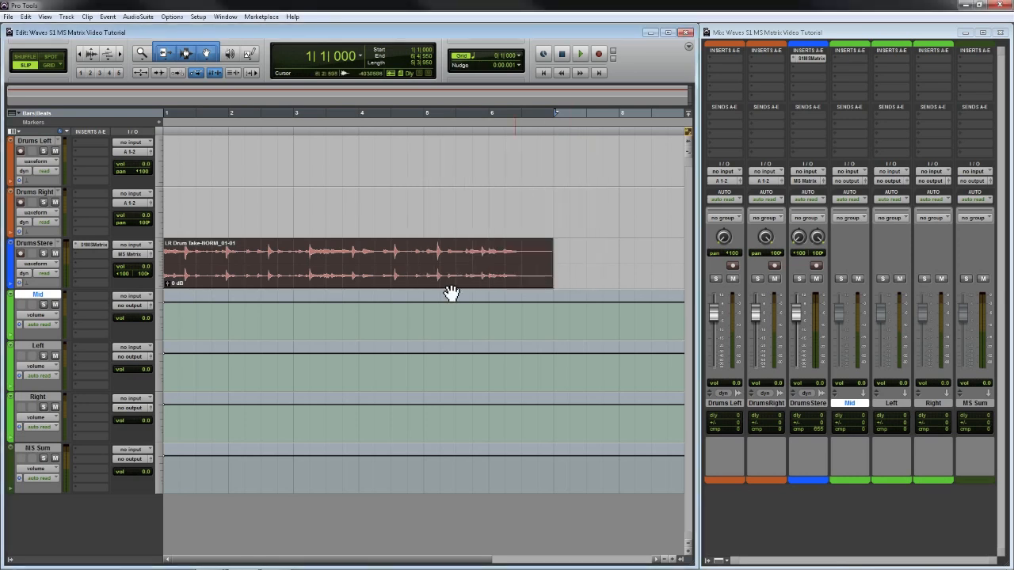
- Set the Mid track's input to the MS Matrix.L bus
{"action": "left_click", "coordinate": [130, 296]}
{"action": "mouse_move", "coordinate": [147, 324]}
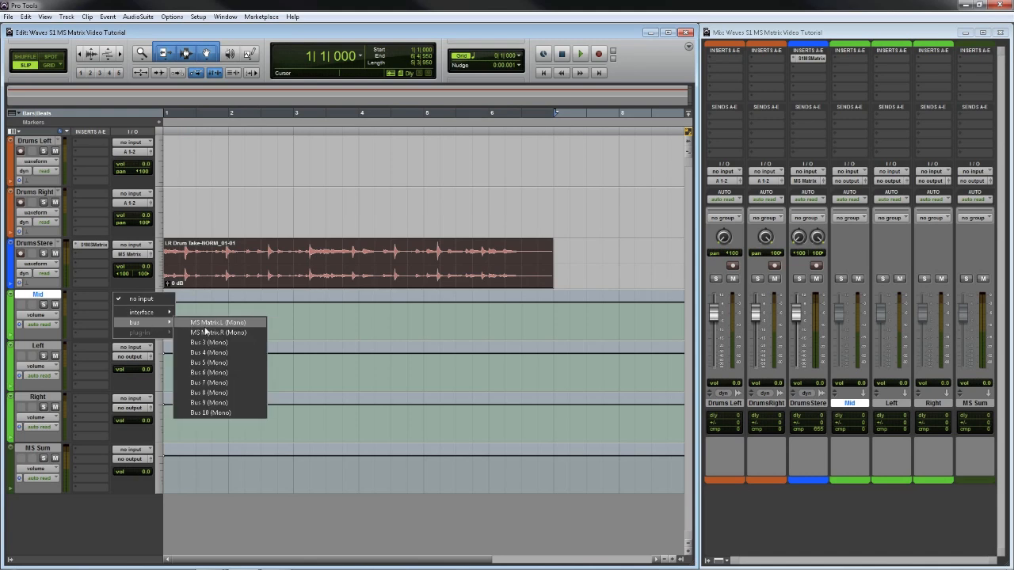
{"action": "left_click", "coordinate": [239, 324]}
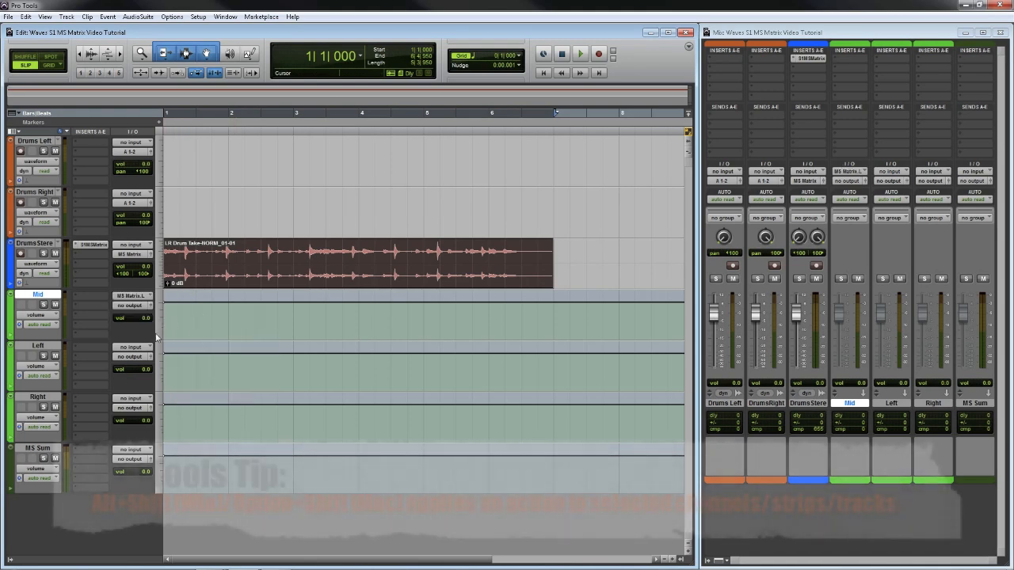
- Set both the Left and Right tracks' inputs to the MS Matrix.R (Mono) bus
{"action": "left_click", "coordinate": [38, 347]}
{"action": "left_click", "coordinate": [38, 396], "text": "shift"}
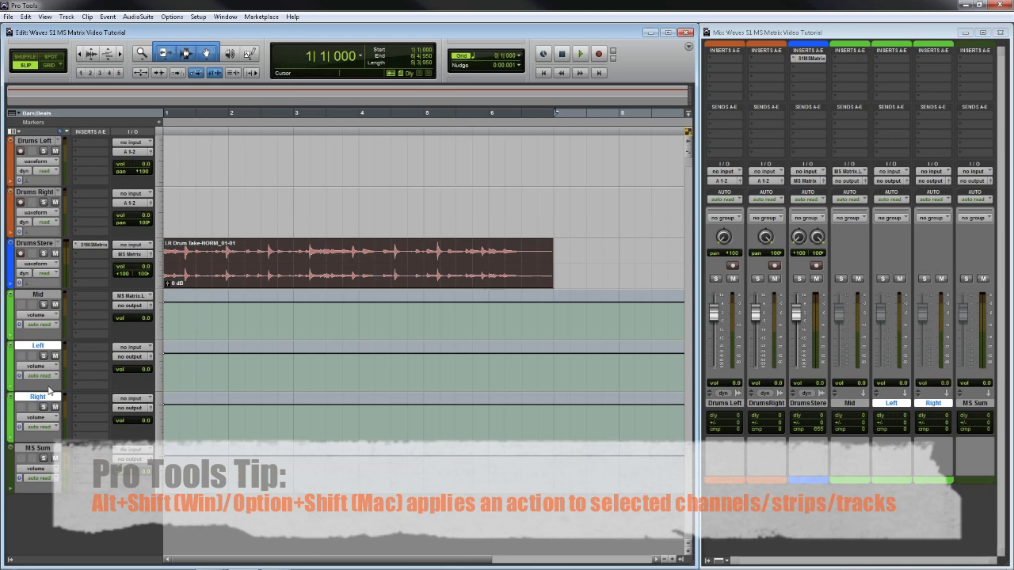
{"action": "left_click", "coordinate": [130, 349]}
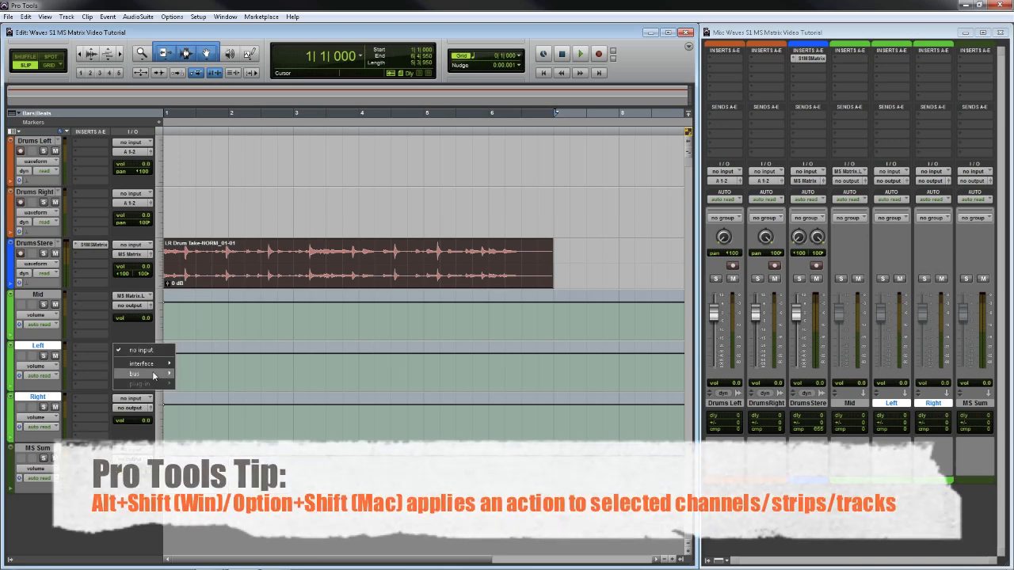
{"action": "mouse_move", "coordinate": [146, 374]}
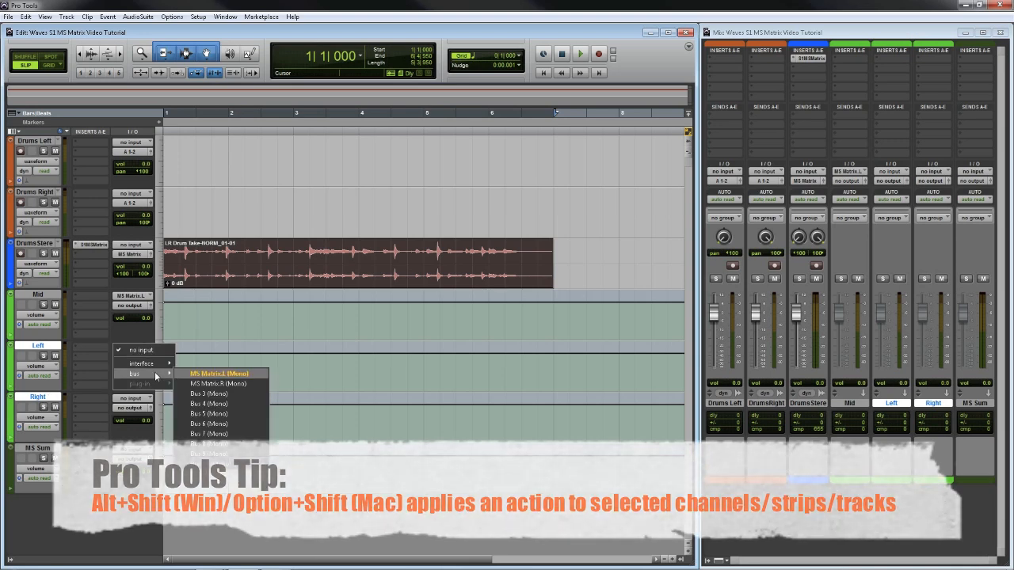
{"action": "left_click", "coordinate": [224, 384], "text": "alt+shift"}
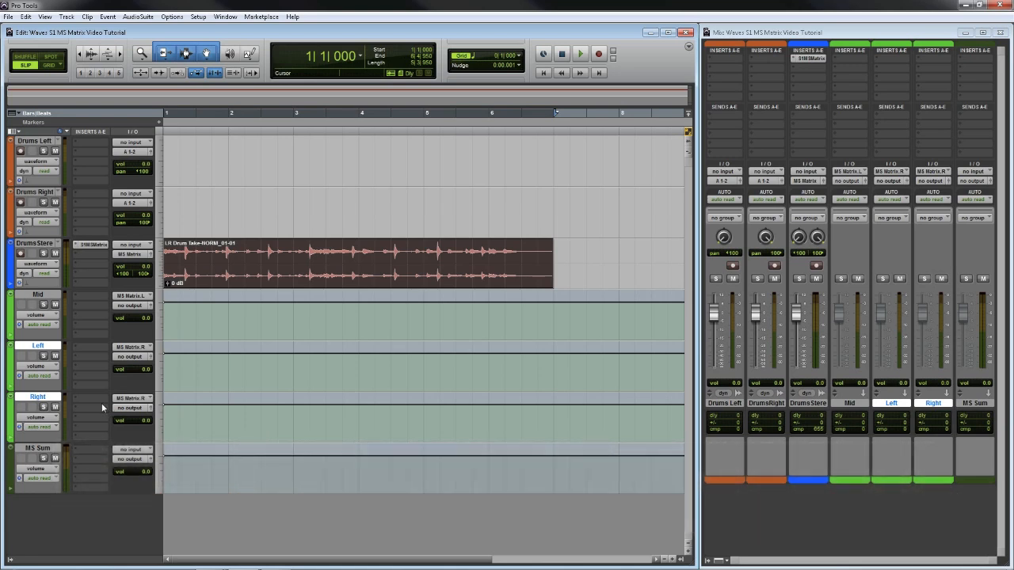
- Group the Left and Right tracks as 'MS Sides', then add Mid to the selection
{"action": "key", "text": "ctrl+g"}
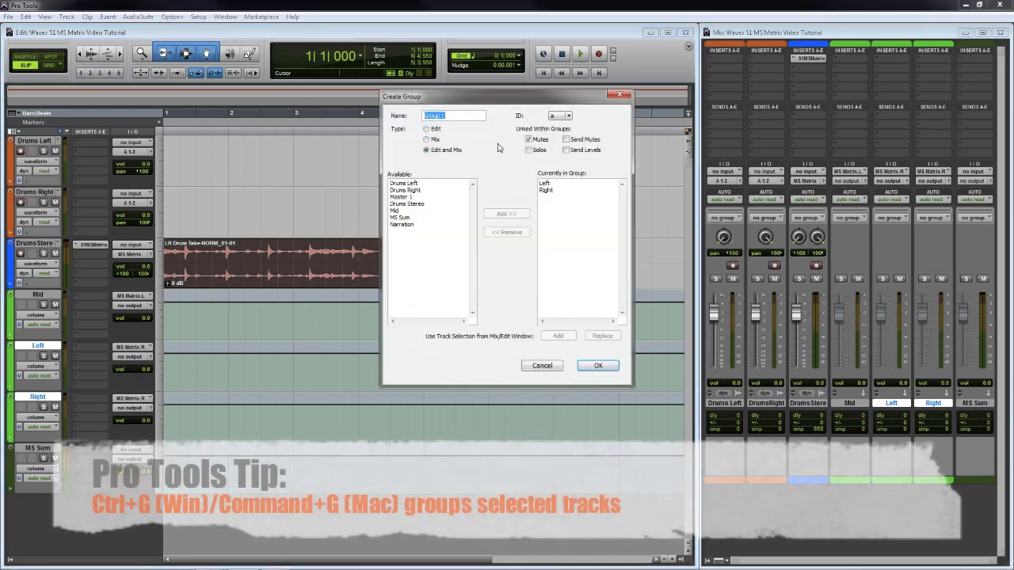
{"action": "type", "text": "MS Sides"}
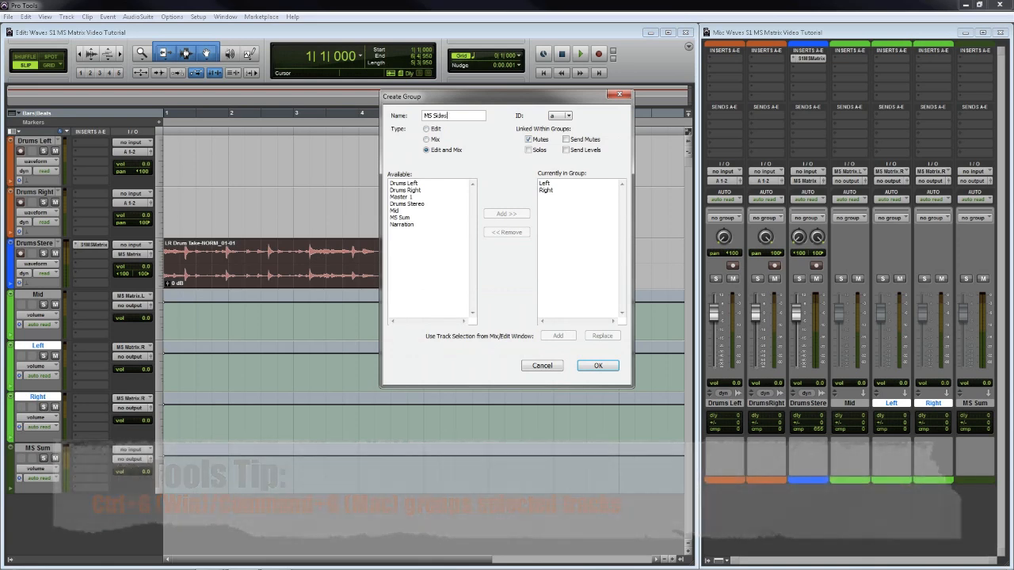
{"action": "key", "text": "Return"}
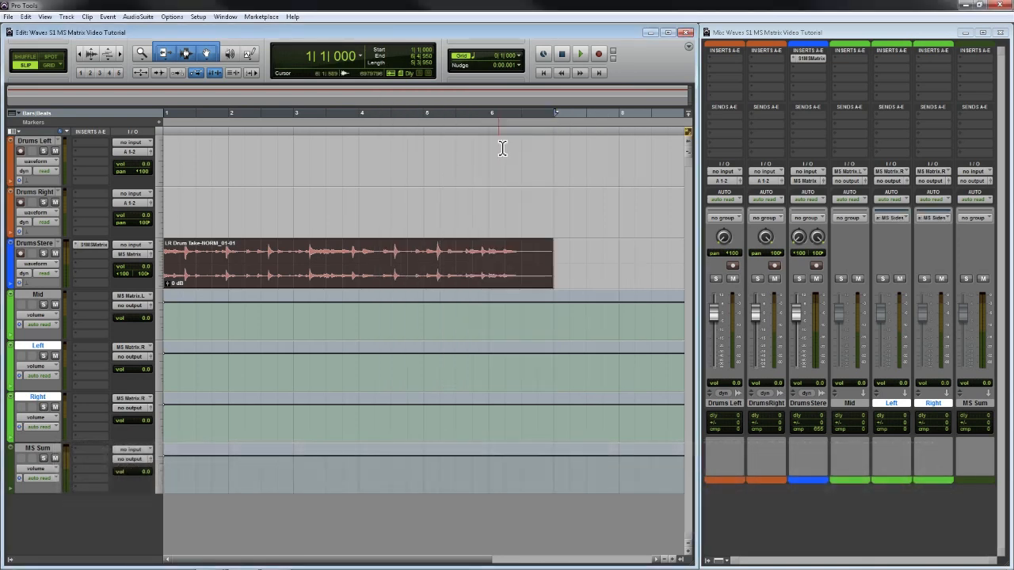
{"action": "left_click", "coordinate": [36, 295], "text": "shift"}
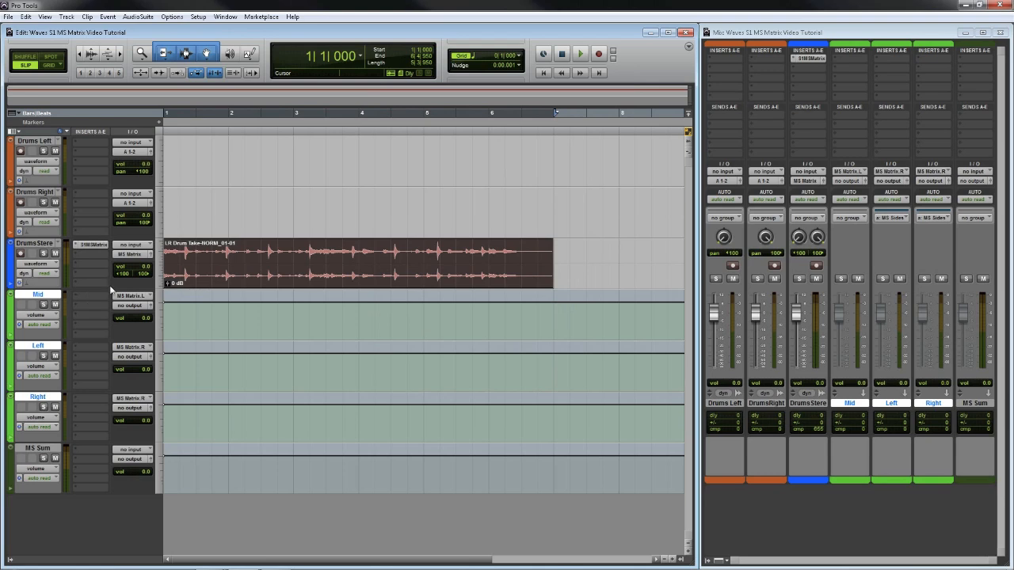
- Insert a mono Trim plug-in on the Mid, Left and Right tracks at once
{"action": "left_click", "coordinate": [857, 58]}
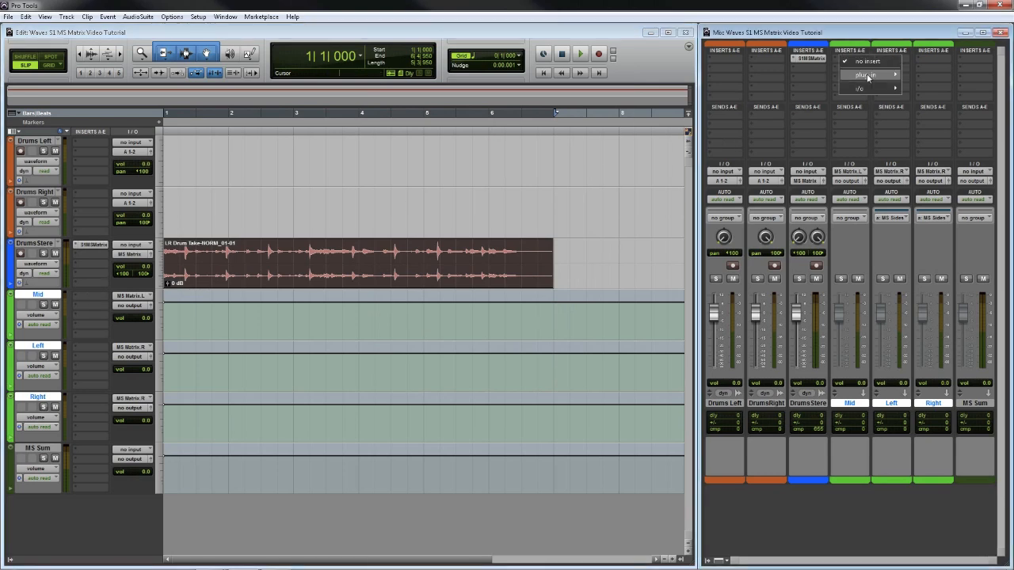
{"action": "mouse_move", "coordinate": [866, 74]}
{"action": "mouse_move", "coordinate": [951, 197]}
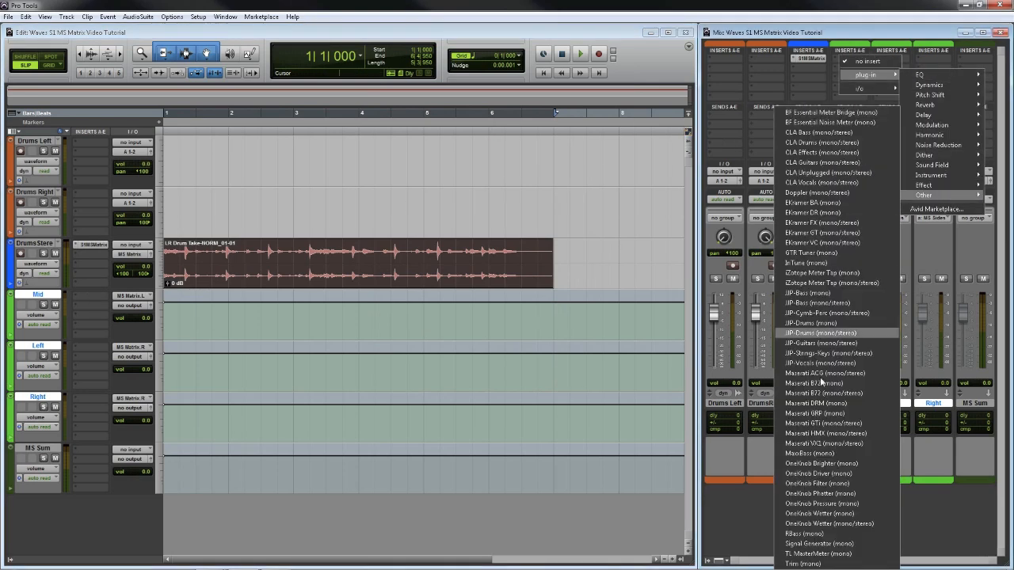
{"action": "left_click", "coordinate": [803, 564]}
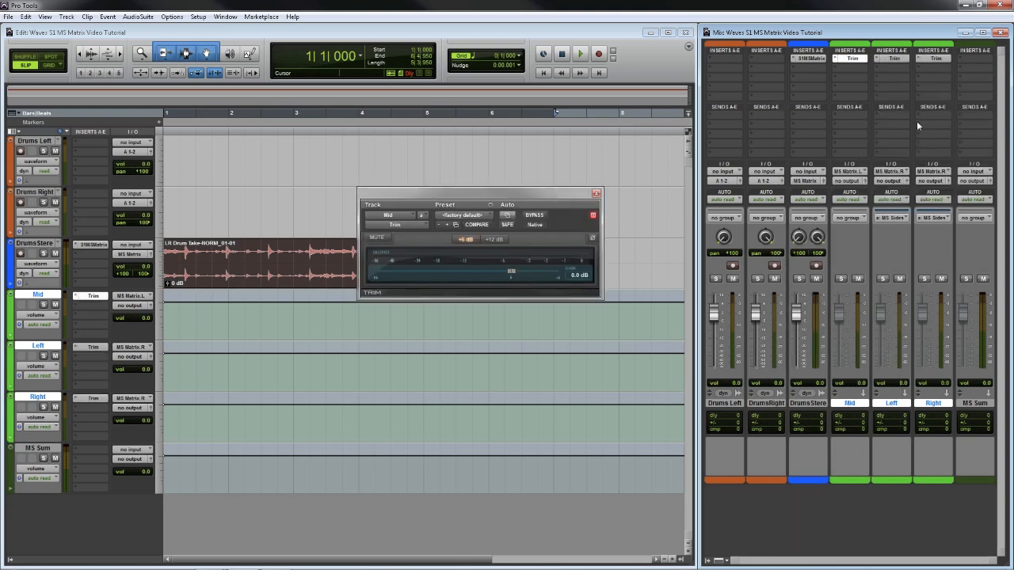
- Invert the polarity on the Right track's Trim plug-in
{"action": "left_click", "coordinate": [935, 58]}
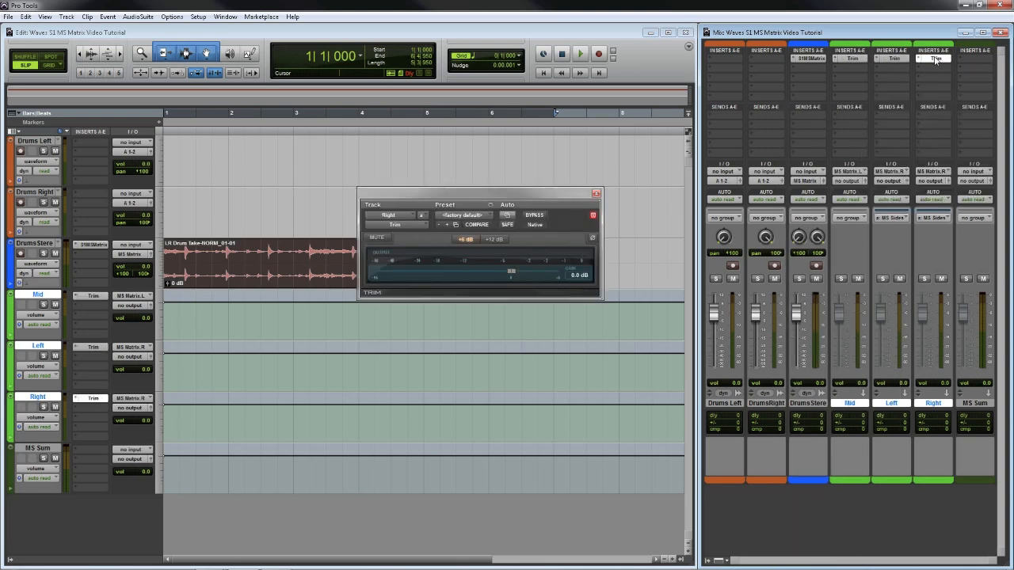
{"action": "left_click", "coordinate": [593, 239]}
{"action": "left_click", "coordinate": [597, 194]}
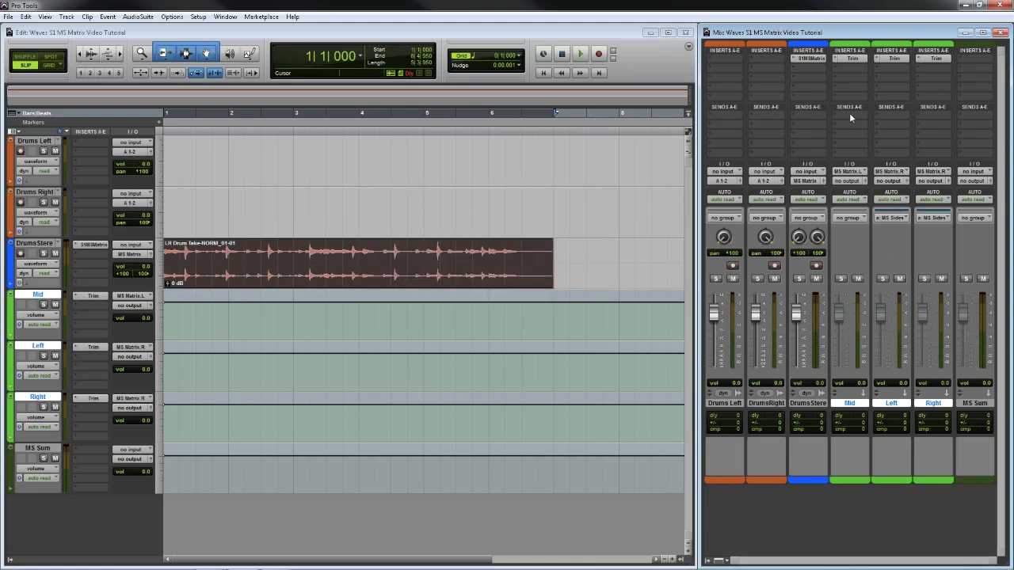
- Route the Mid, Left and Right outputs to Bus 3-4
{"action": "left_click", "coordinate": [849, 181]}
{"action": "mouse_move", "coordinate": [865, 210]}
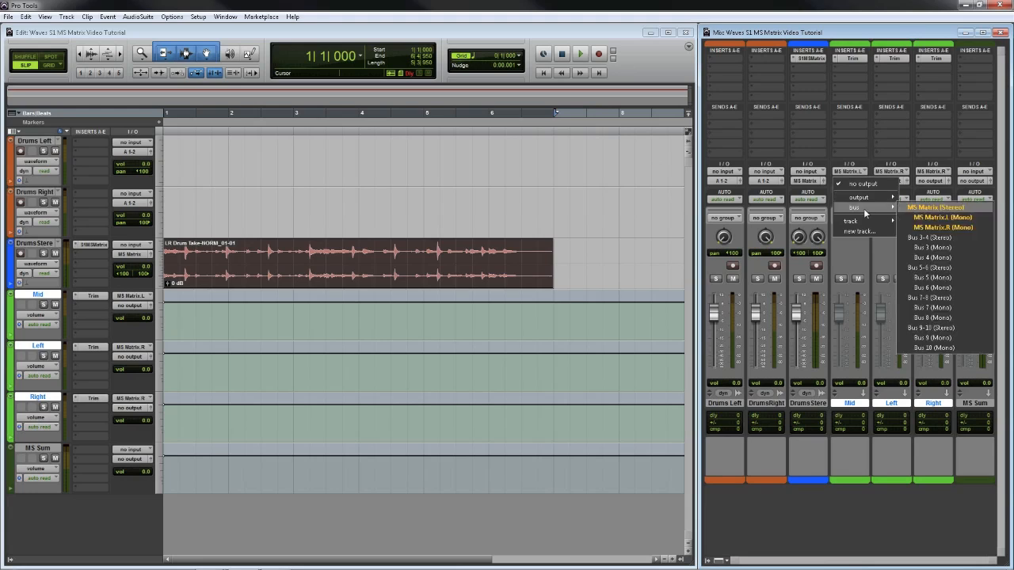
{"action": "left_click", "coordinate": [942, 236], "text": "alt+shift"}
- Rename Bus 3-4 to MS Matrix Sum and pan the Left track hard left
{"action": "left_click", "coordinate": [852, 184]}
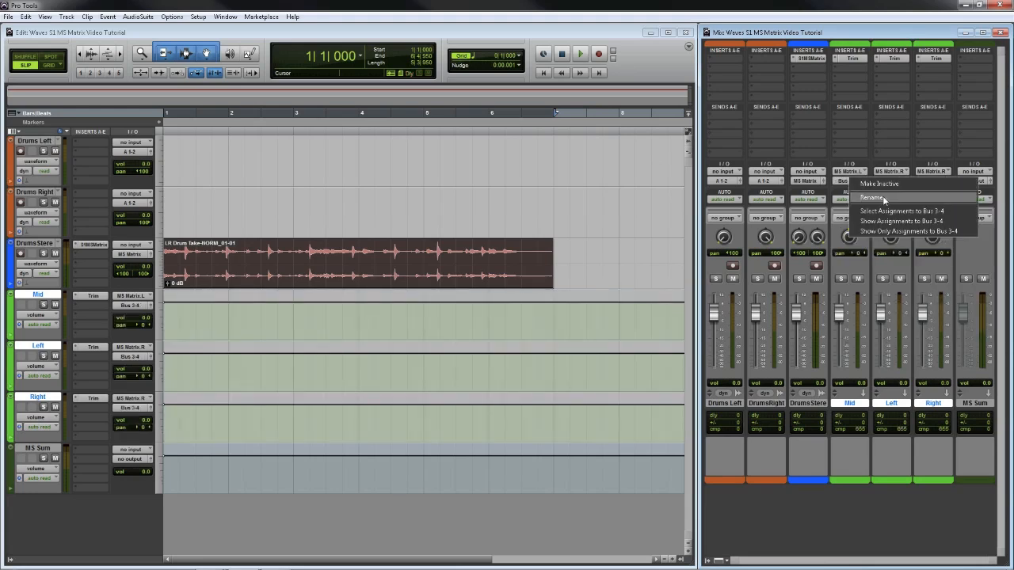
{"action": "left_click", "coordinate": [862, 194]}
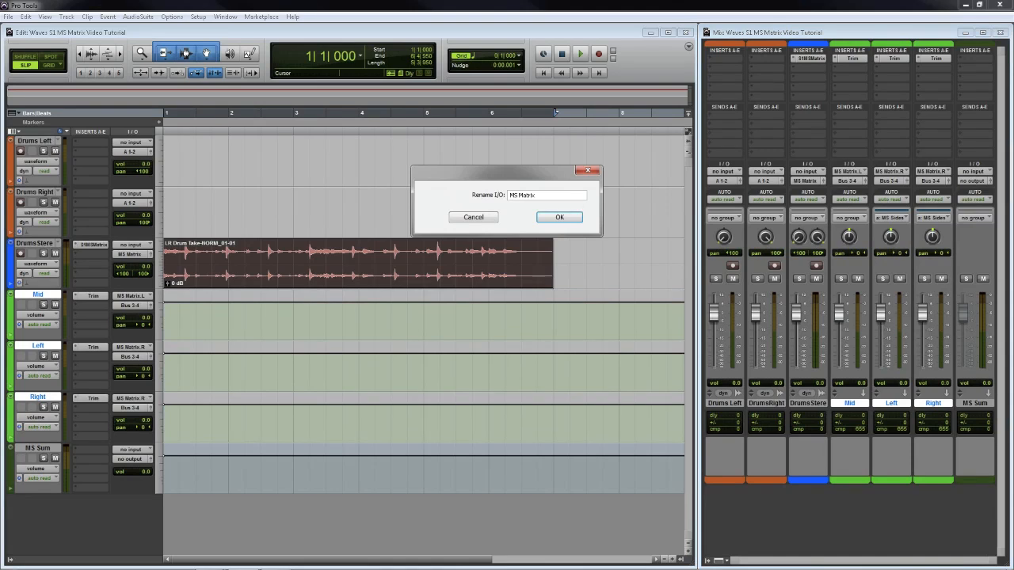
{"action": "key", "text": "Return"}
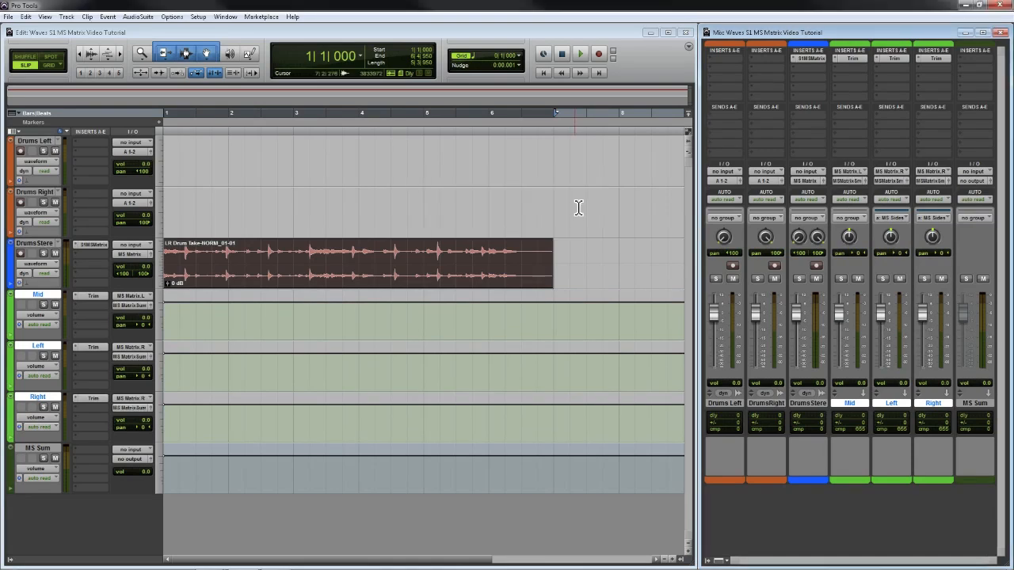
{"action": "left_click_drag", "start_coordinate": [892, 239], "coordinate": [891, 326]}
- Set the MS Sum track's input to the MS Matrix Sum (Stereo) bus
{"action": "left_click", "coordinate": [979, 173]}
{"action": "mouse_move", "coordinate": [974, 205]}
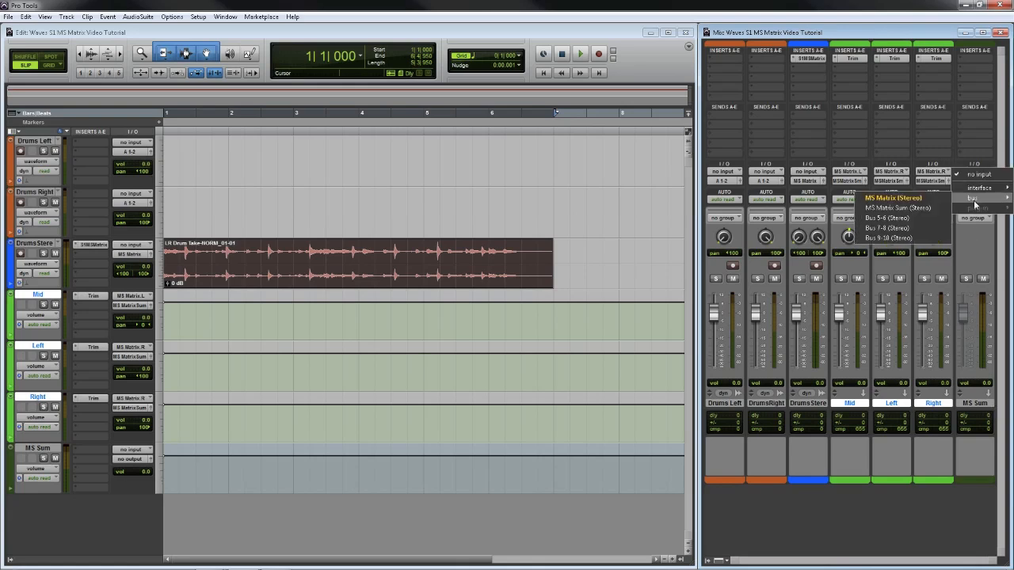
{"action": "left_click", "coordinate": [904, 209]}
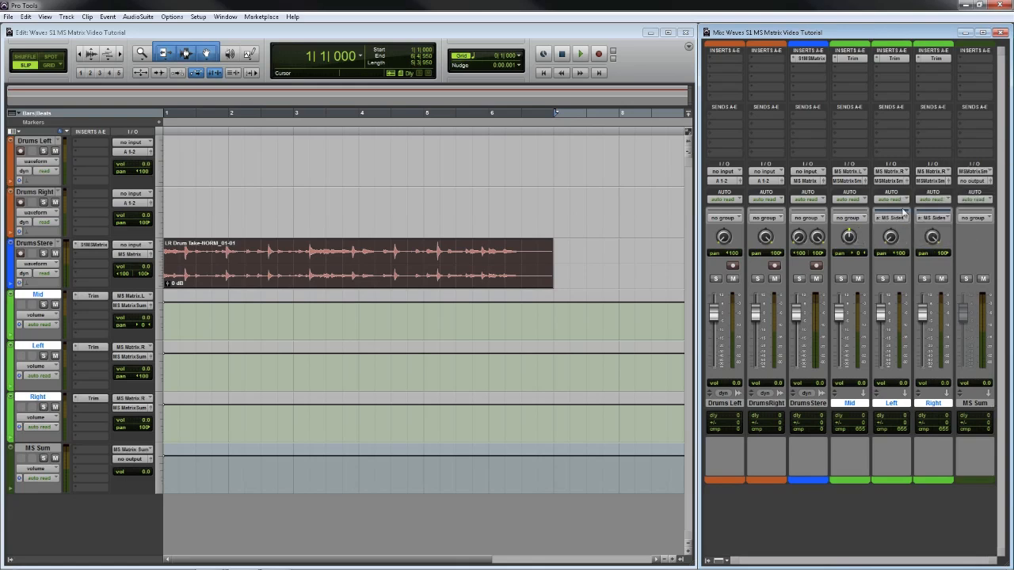
- Send the MS Sum track's output to A 1-2
{"action": "left_click", "coordinate": [981, 181]}
{"action": "mouse_move", "coordinate": [979, 200]}
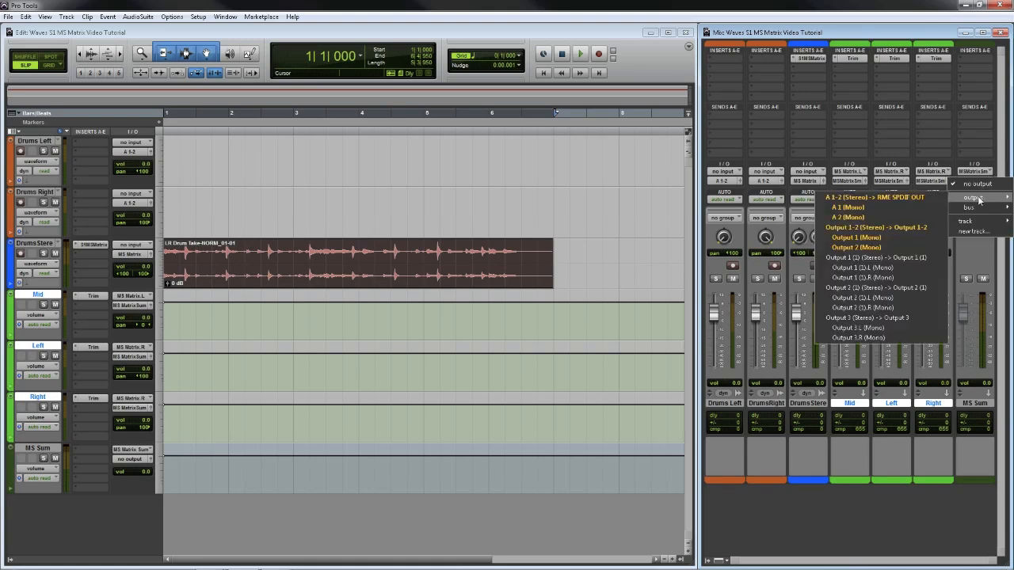
{"action": "left_click", "coordinate": [917, 198]}
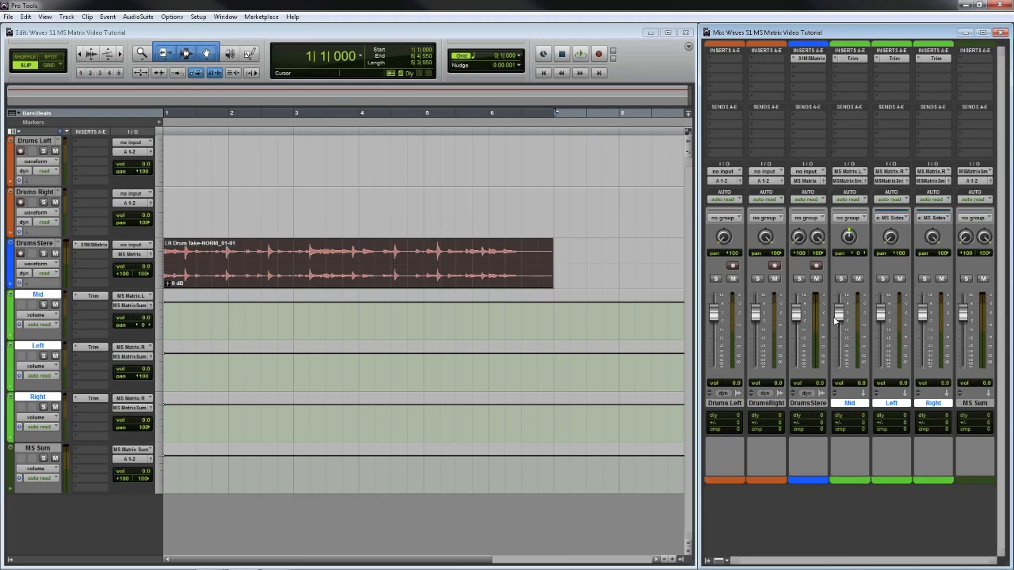
- Set the Mid, Left and Right aux levels to 0.0 dB and start drum playback
{"action": "left_click_drag", "start_coordinate": [838, 326], "coordinate": [838, 316]}
{"action": "left_click", "coordinate": [883, 317], "text": "alt"}
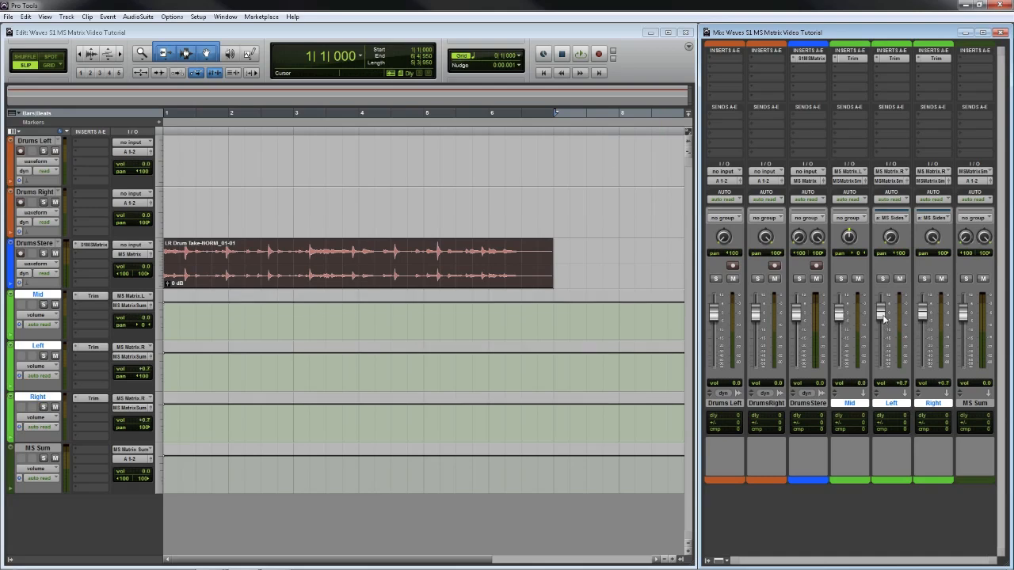
{"action": "left_click", "coordinate": [586, 54]}
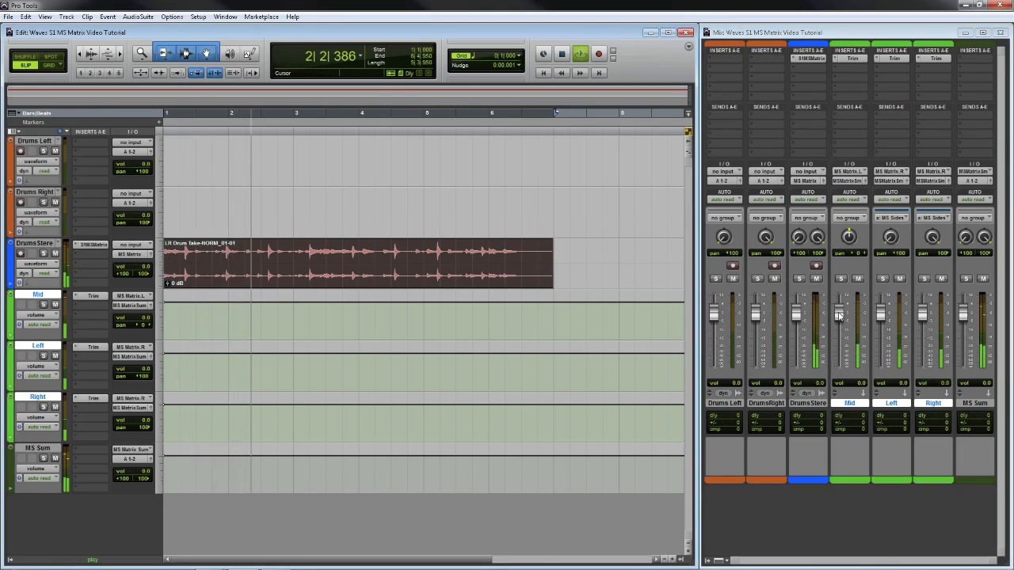
- Lower the Mid aux to -5.5 dB while listening, then stop and return to bar 1
{"action": "mouse_move", "coordinate": [838, 315]}
{"action": "left_mouse_down"}
{"action": "mouse_move", "coordinate": [838, 369]}
{"action": "mouse_move", "coordinate": [843, 315]}
{"action": "mouse_move", "coordinate": [880, 325]}
{"action": "mouse_move", "coordinate": [883, 367]}
{"action": "mouse_move", "coordinate": [881, 315]}
{"action": "mouse_move", "coordinate": [839, 325]}
{"action": "left_mouse_up"}
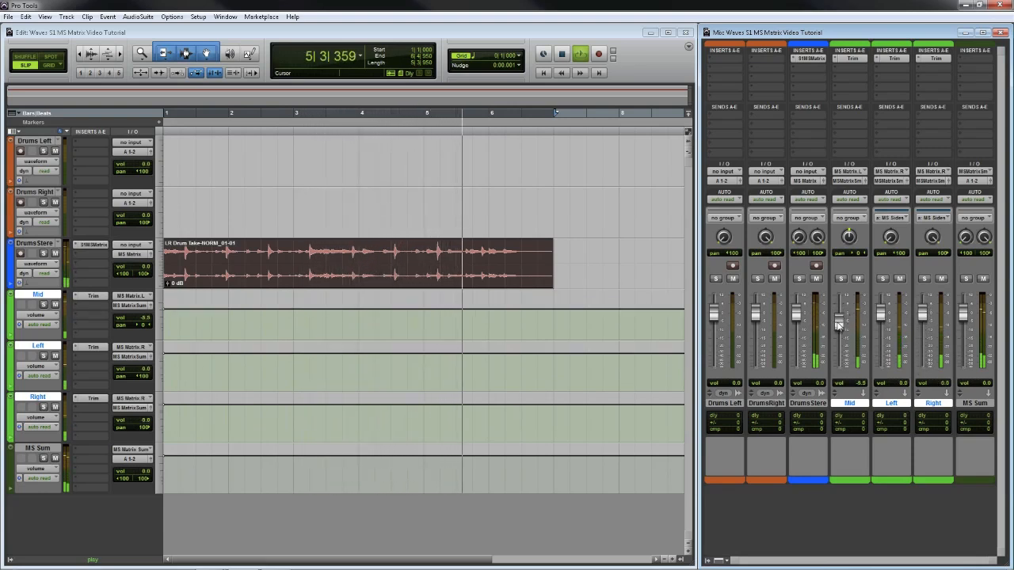
{"action": "left_click", "coordinate": [563, 55]}
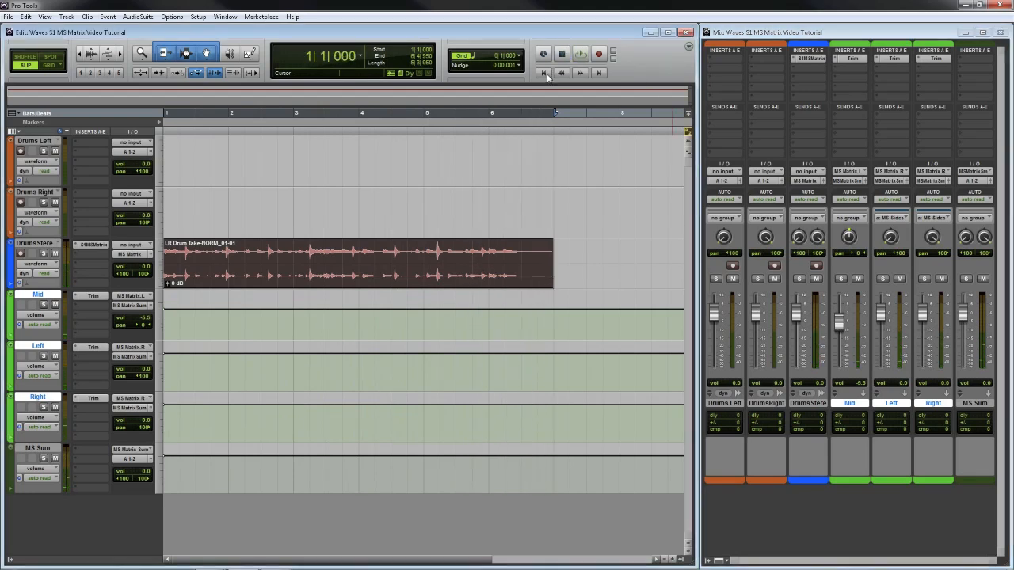
{"action": "left_click", "coordinate": [546, 73]}
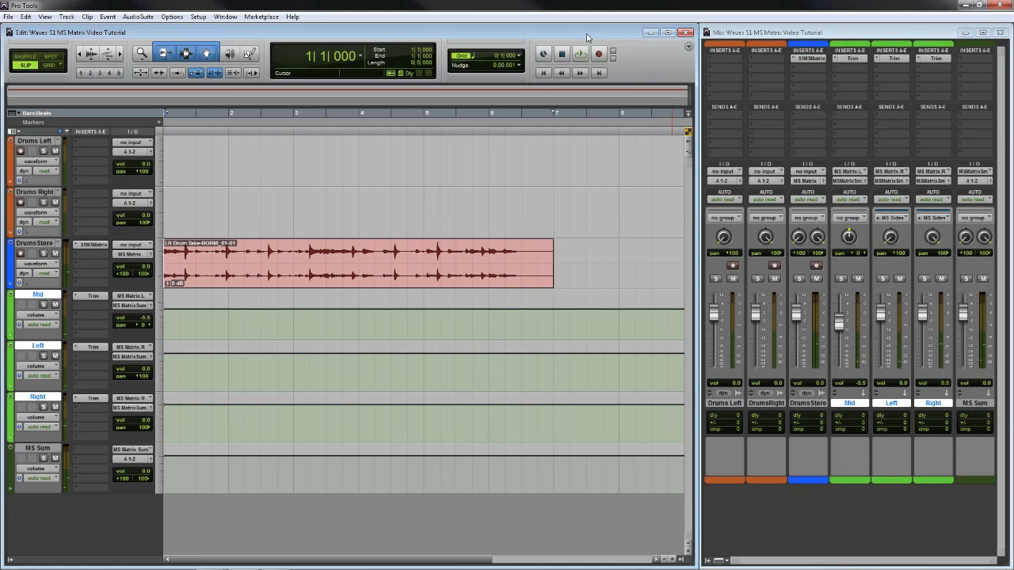